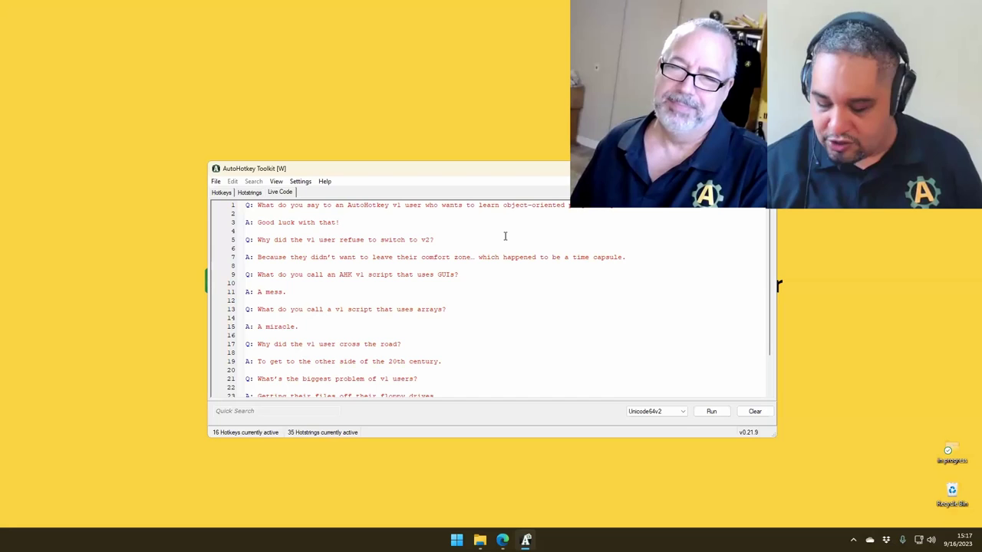
- Increase the display scaling and adjust the text zoom in the Live Code editor so the questions are easier to read
{"action": "key", "text": "super+shift+Right"}
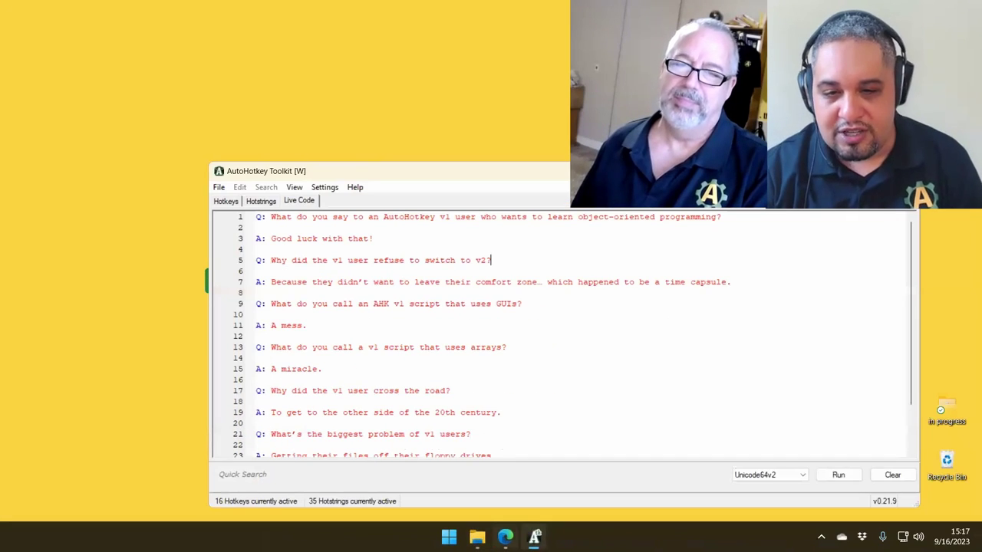
{"action": "mouse_move", "coordinate": [477, 537]}
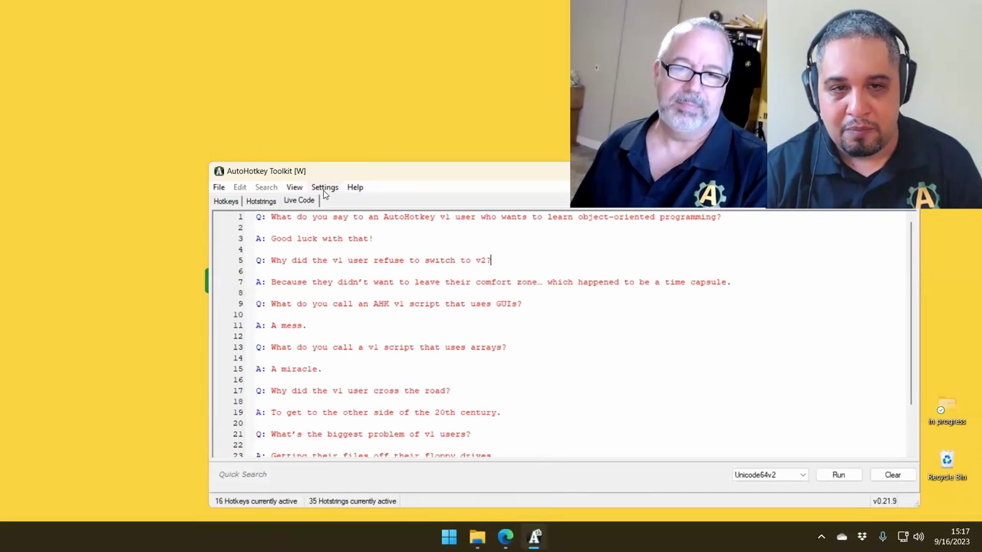
{"action": "scroll", "coordinate": [447, 248], "scroll_direction": "up", "scroll_amount": 4}
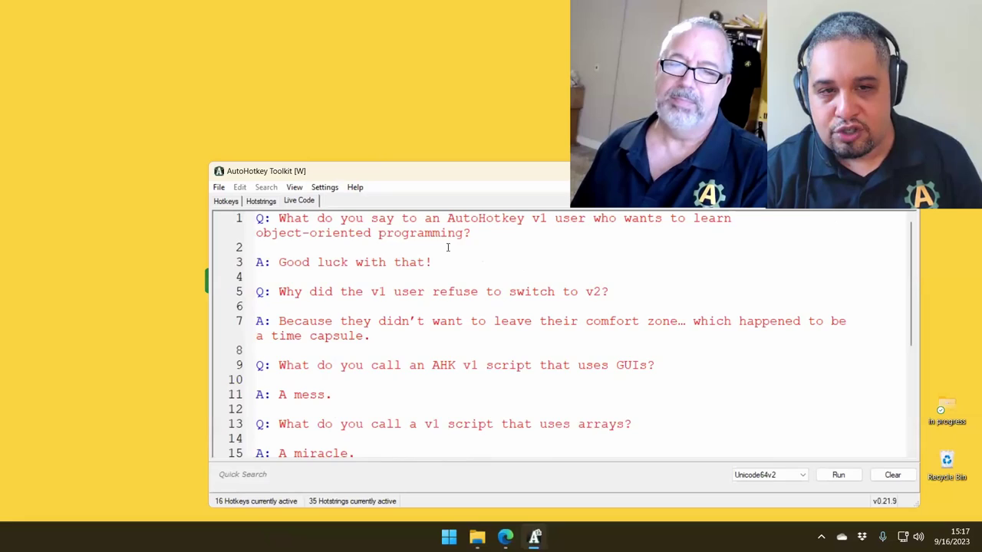
{"action": "scroll", "coordinate": [447, 248], "scroll_direction": "down", "scroll_amount": 2}
{"action": "scroll", "coordinate": [447, 248], "scroll_direction": "down", "scroll_amount": 5}
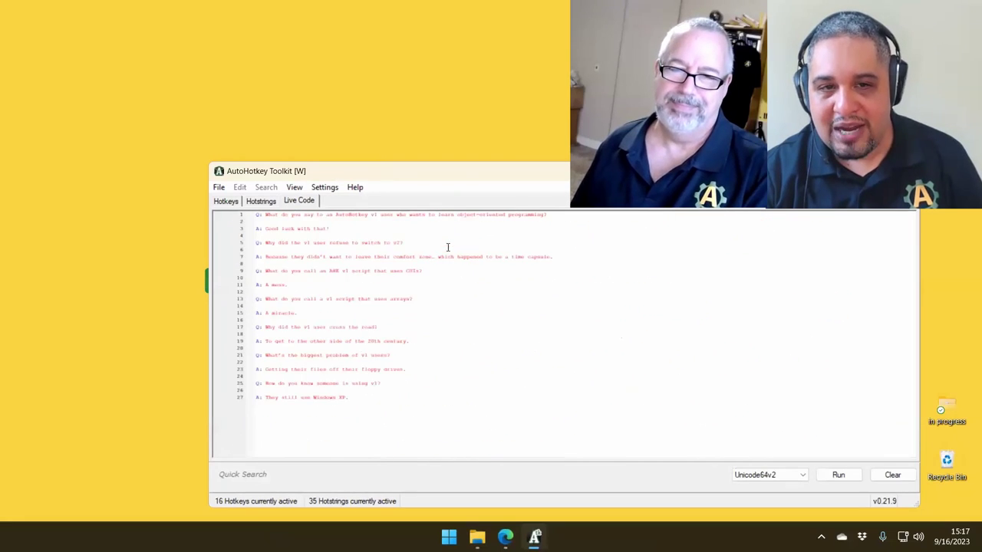
{"action": "scroll", "coordinate": [447, 247], "scroll_direction": "up", "scroll_amount": 7}
{"action": "scroll", "coordinate": [447, 247], "scroll_direction": "down", "scroll_amount": 2}
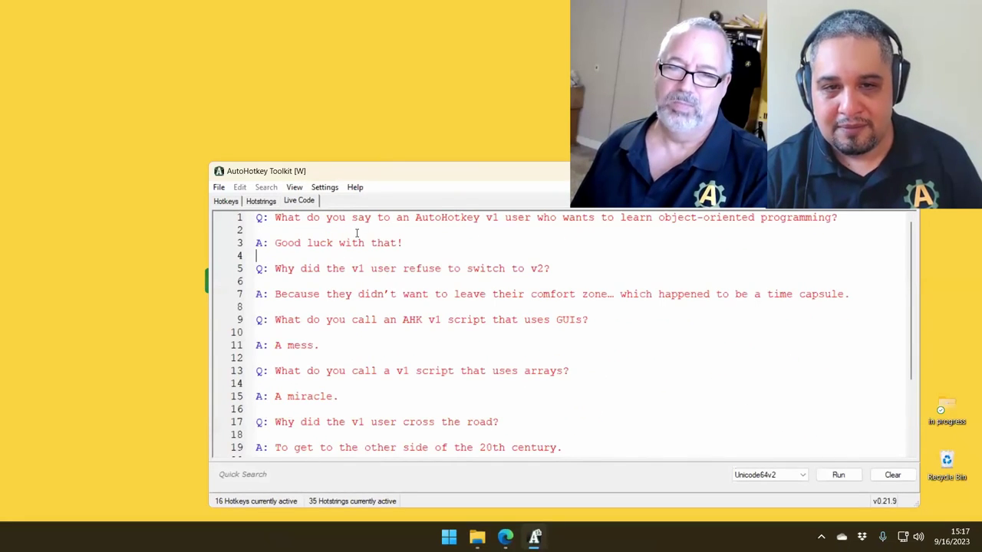
- Reposition the AutoHotkey Toolkit window on the desktop, further up and to the left
{"action": "left_click_drag", "start_coordinate": [358, 219], "coordinate": [438, 156]}
{"action": "left_click", "coordinate": [432, 258]}
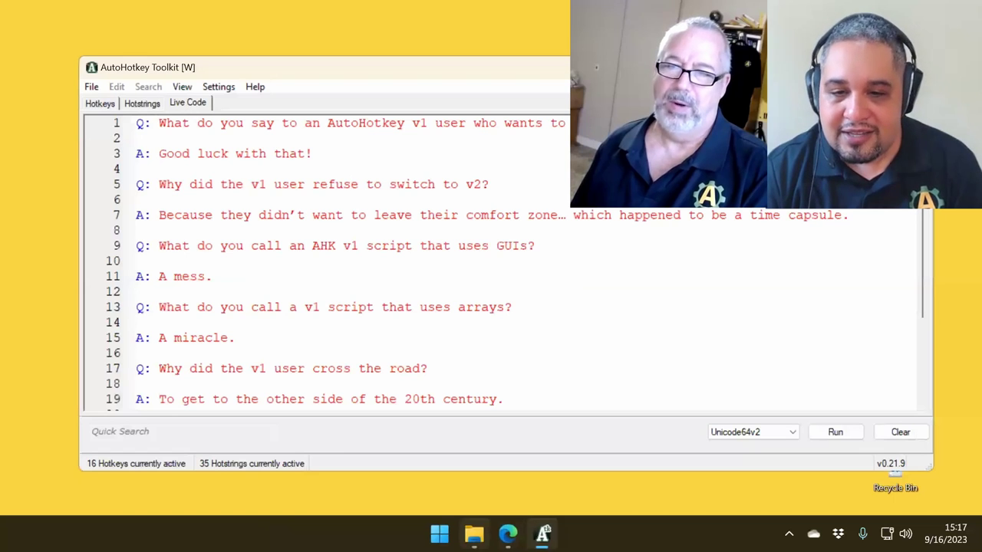
{"action": "mouse_move", "coordinate": [545, 531]}
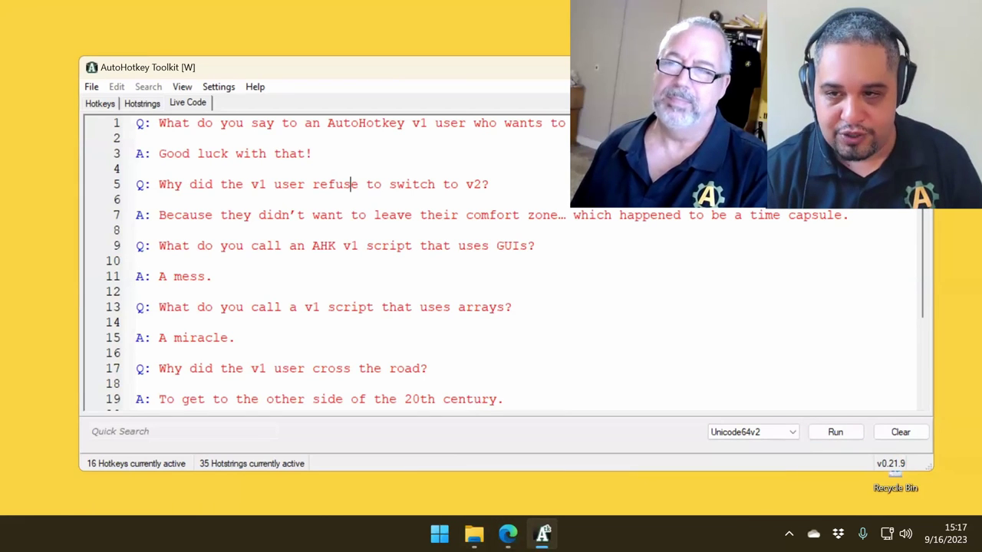
{"action": "left_click_drag", "start_coordinate": [614, 67], "coordinate": [582, 62]}
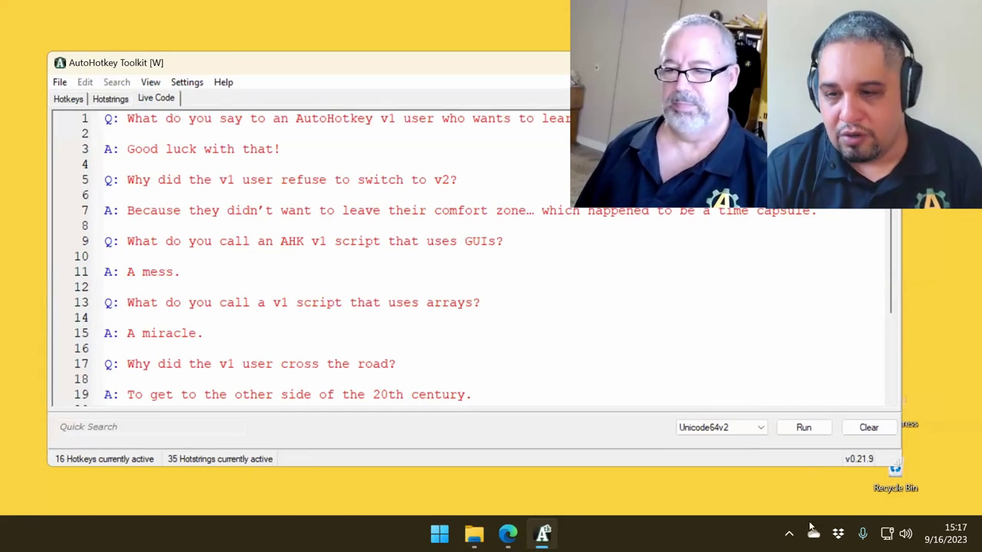
- Open the Active Display Scalings window of the running ActiveMonitorScaling.ahk script and move it higher on the screen
{"action": "left_click", "coordinate": [788, 533]}
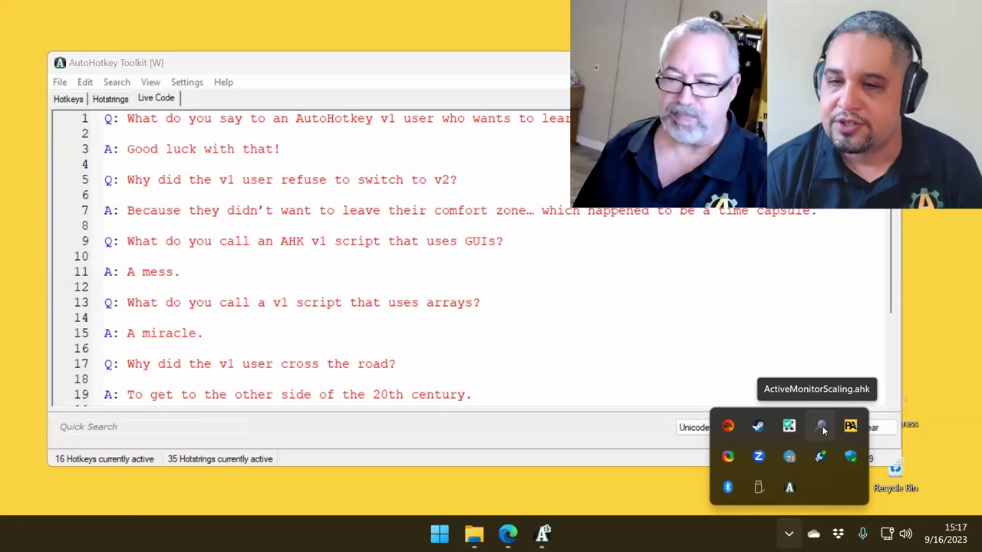
{"action": "left_click", "coordinate": [823, 425]}
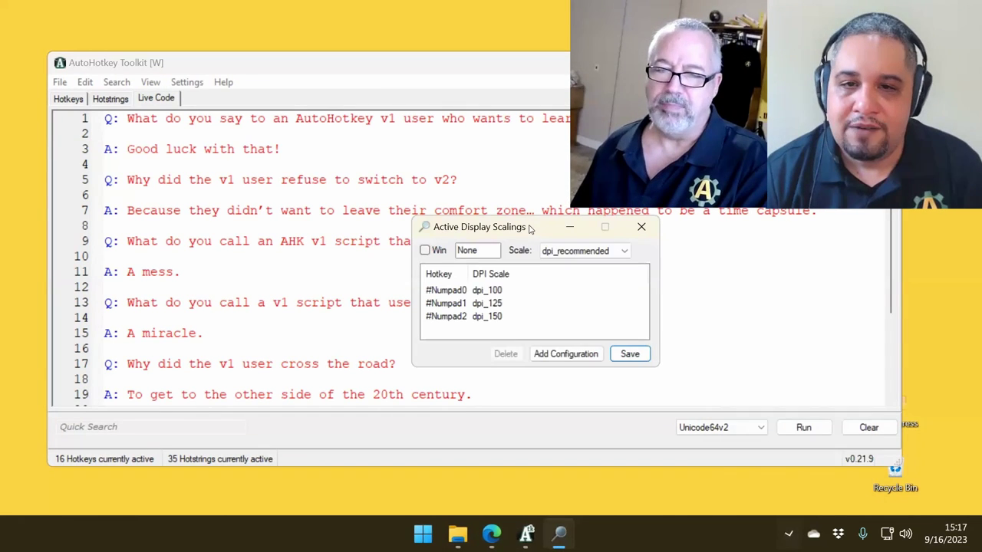
{"action": "left_click_drag", "start_coordinate": [527, 223], "coordinate": [470, 147]}
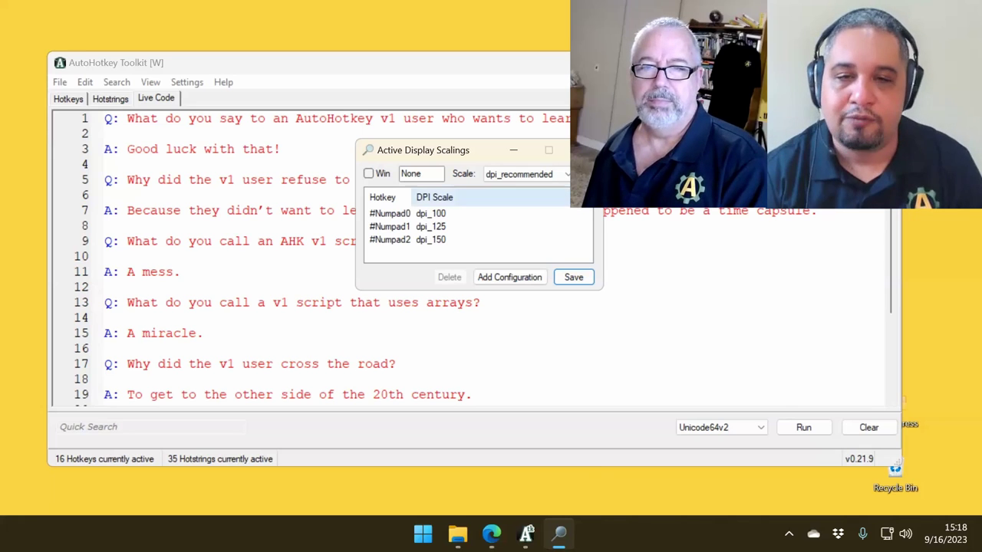
- Delete the existing #Numpad0, #Numpad1 and #Numpad2 scaling hotkeys from the configuration list
{"action": "left_click", "coordinate": [403, 217]}
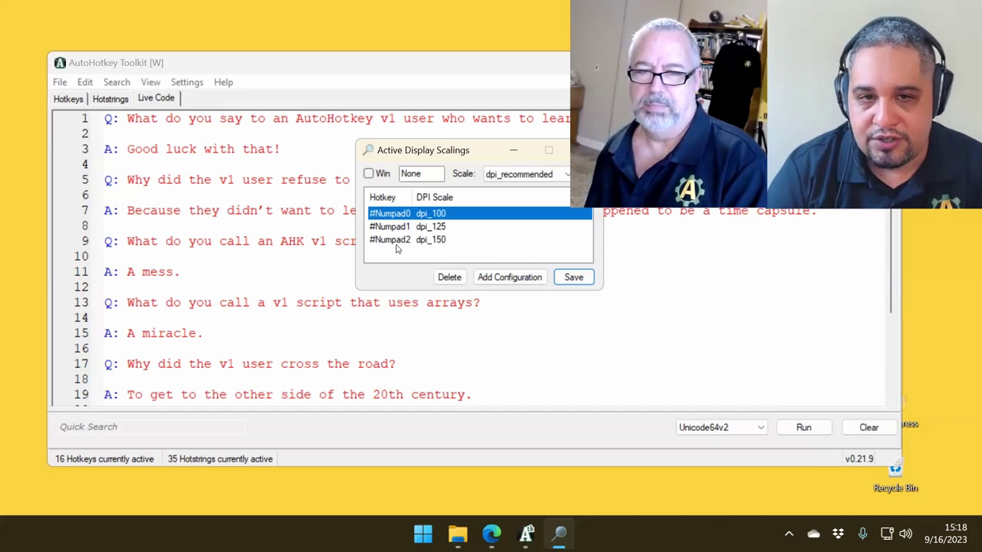
{"action": "left_click_drag", "start_coordinate": [402, 254], "coordinate": [398, 205]}
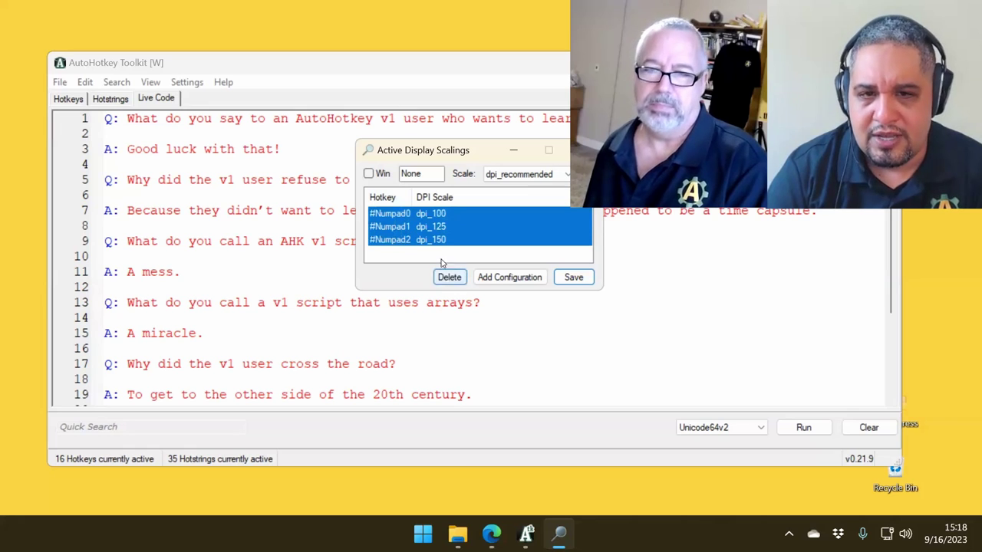
{"action": "key", "text": "Down"}
{"action": "key", "text": "Up"}
{"action": "left_click", "coordinate": [453, 280]}
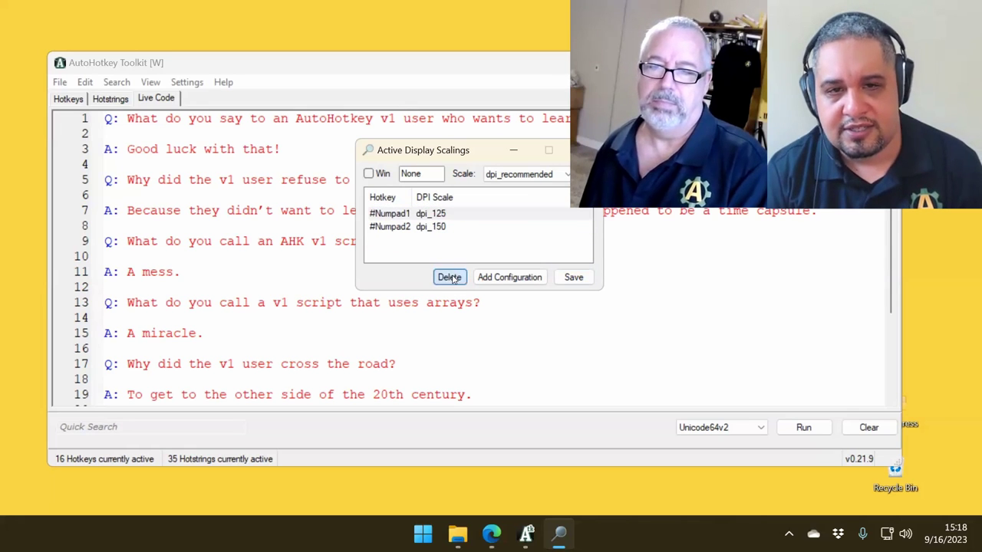
{"action": "left_click", "coordinate": [450, 218]}
{"action": "left_click", "coordinate": [451, 278]}
{"action": "left_click", "coordinate": [450, 277]}
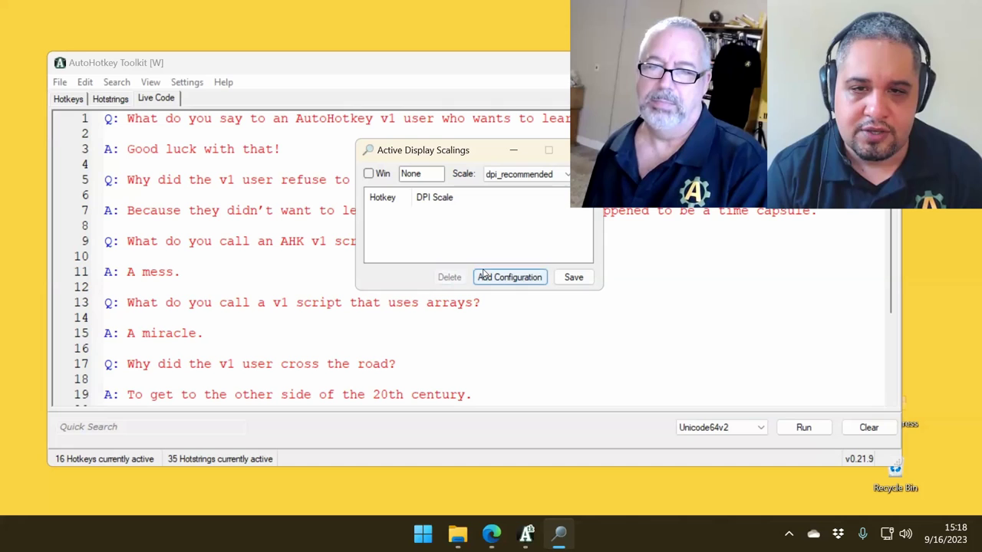
- Add a scaling configuration that assigns the hotkey Win + Num 1 to dpi_125
{"action": "left_click", "coordinate": [487, 237]}
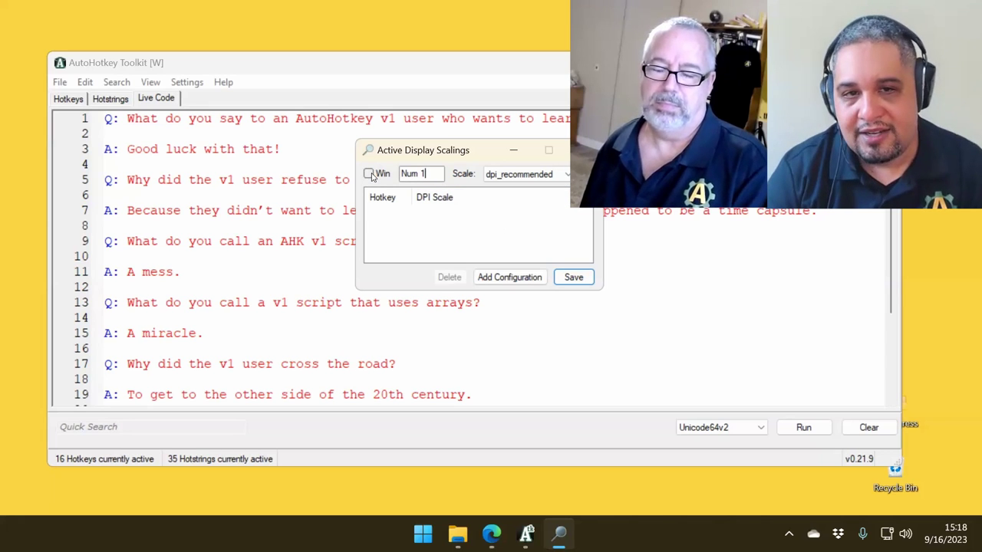
{"action": "key", "text": "ctrl+f"}
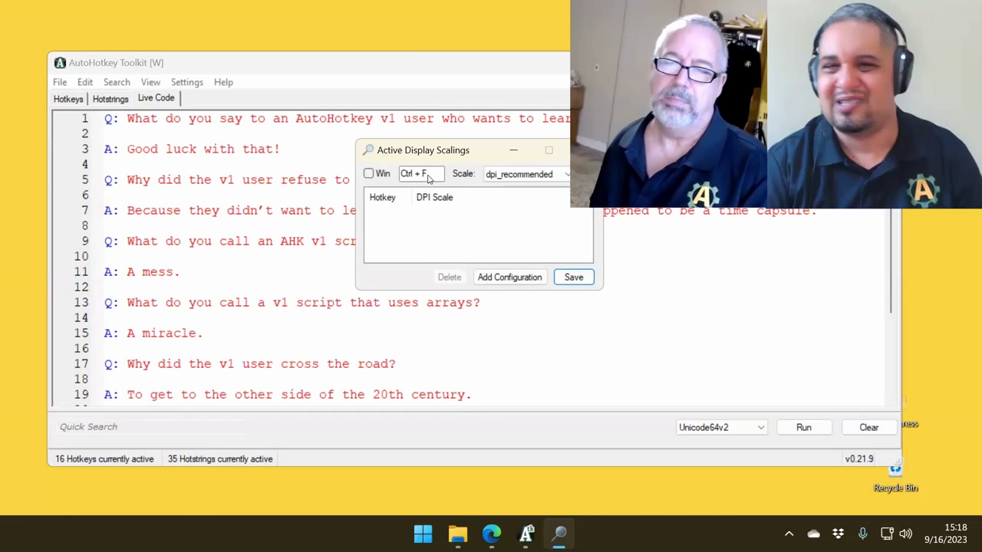
{"action": "key", "text": "KP_1"}
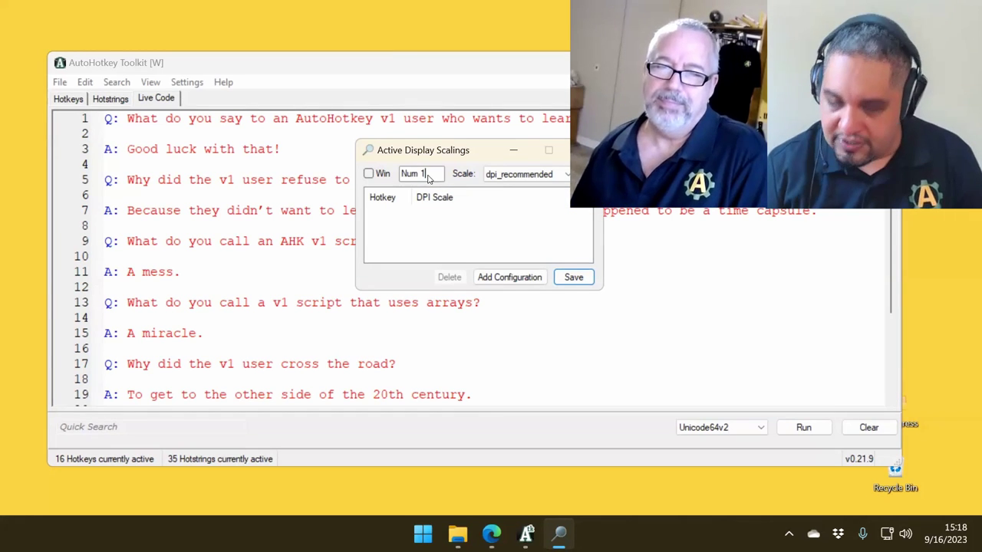
{"action": "left_click", "coordinate": [368, 175]}
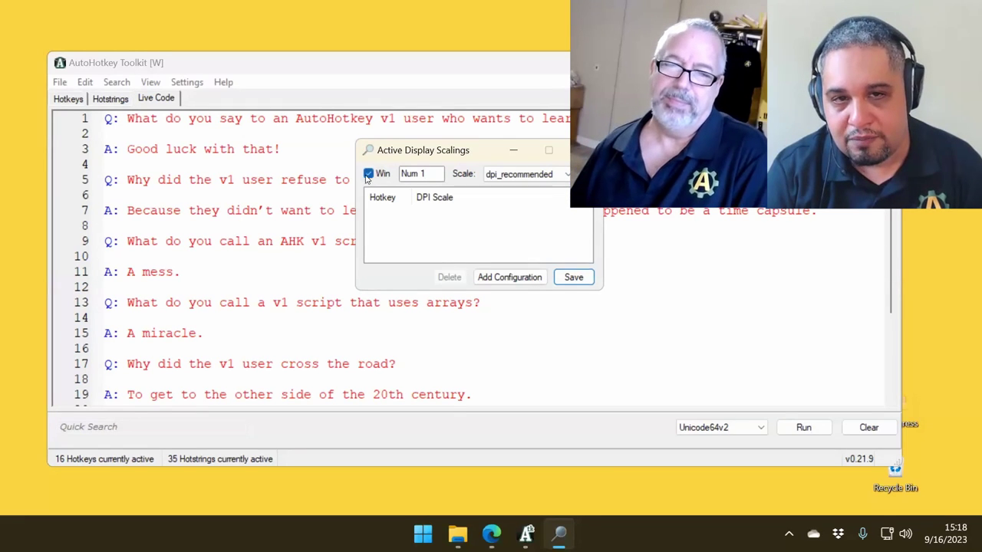
{"action": "left_click", "coordinate": [519, 176]}
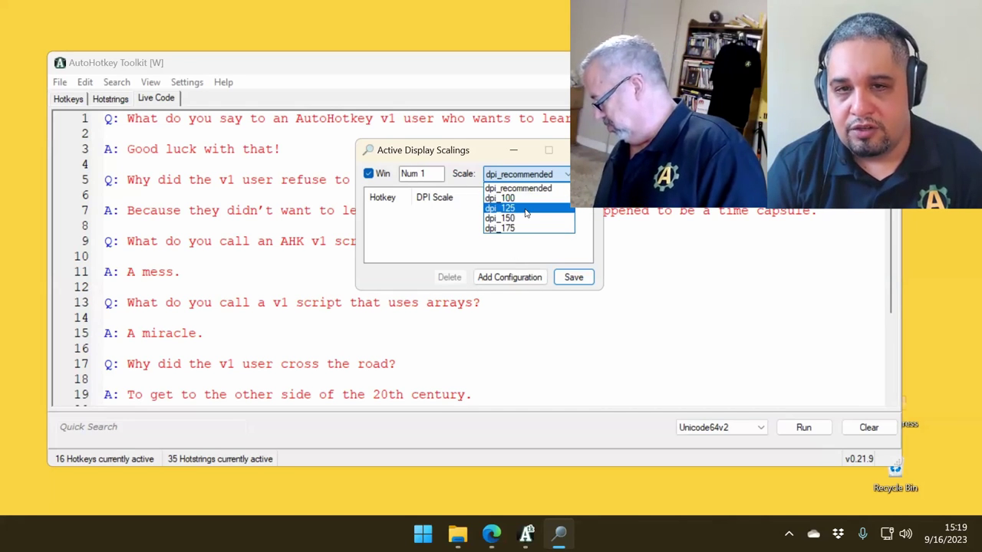
{"action": "left_click", "coordinate": [521, 213]}
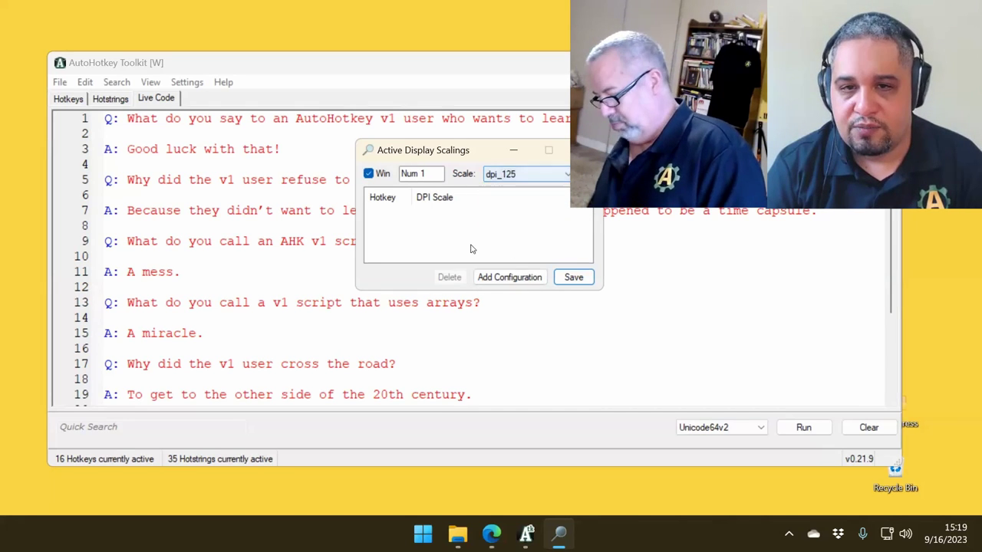
{"action": "left_click", "coordinate": [508, 276]}
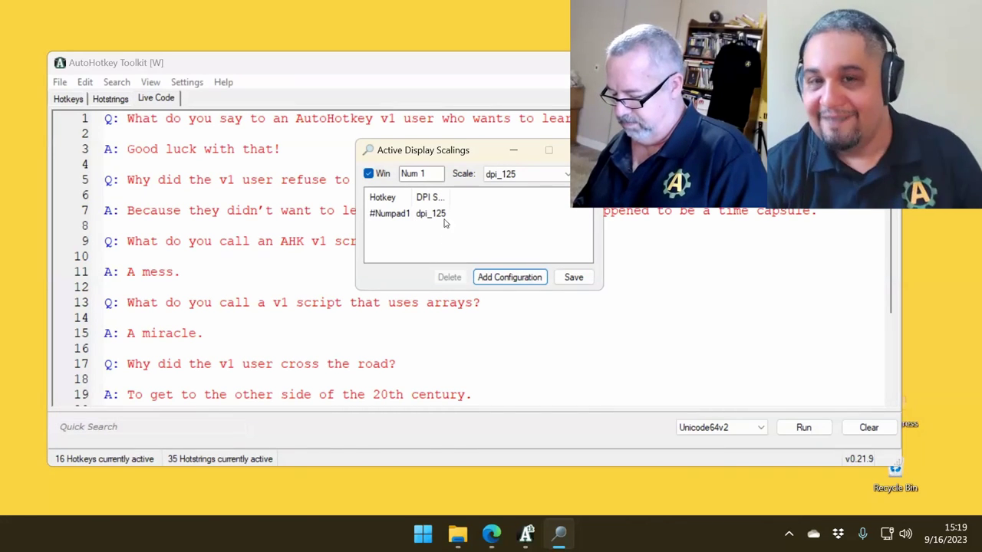
- Add a second scaling configuration that assigns Win + Num 2 to dpi_150
{"action": "left_click", "coordinate": [545, 174]}
{"action": "left_click", "coordinate": [539, 219]}
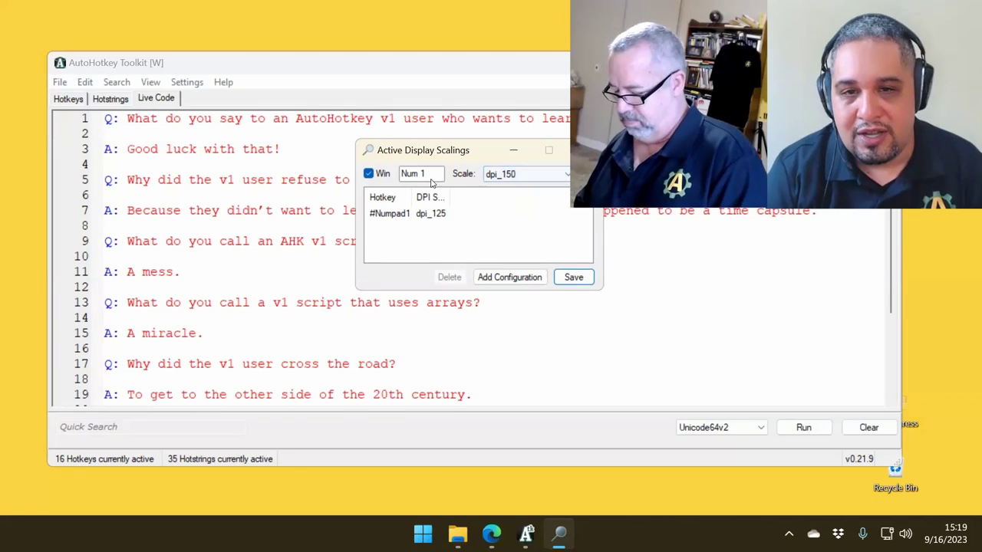
{"action": "left_click", "coordinate": [425, 175]}
{"action": "key", "text": "KP_2"}
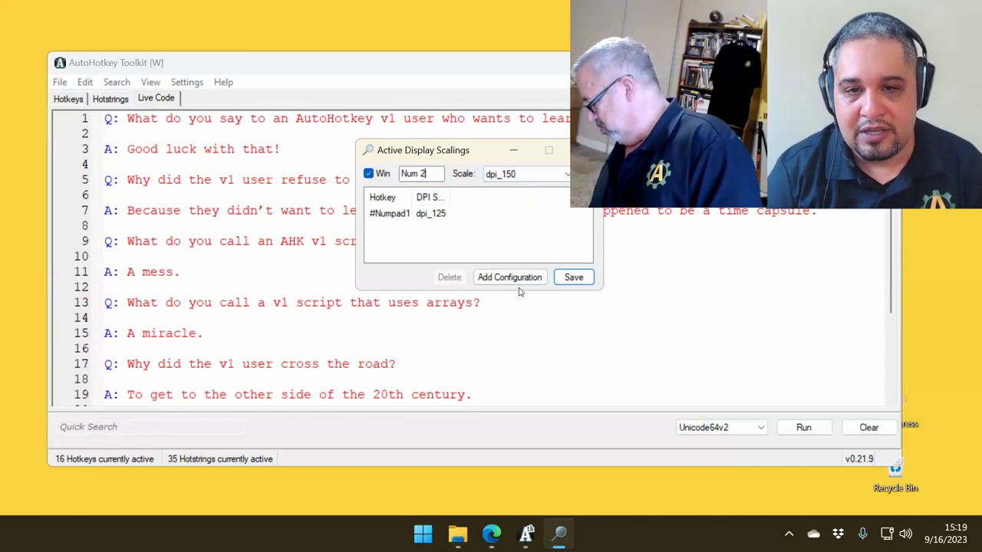
{"action": "left_click", "coordinate": [518, 281]}
- Add a configuration that assigns Win + Num 0 to dpi_100 and save the hotkey list
{"action": "key", "text": "KP_0"}
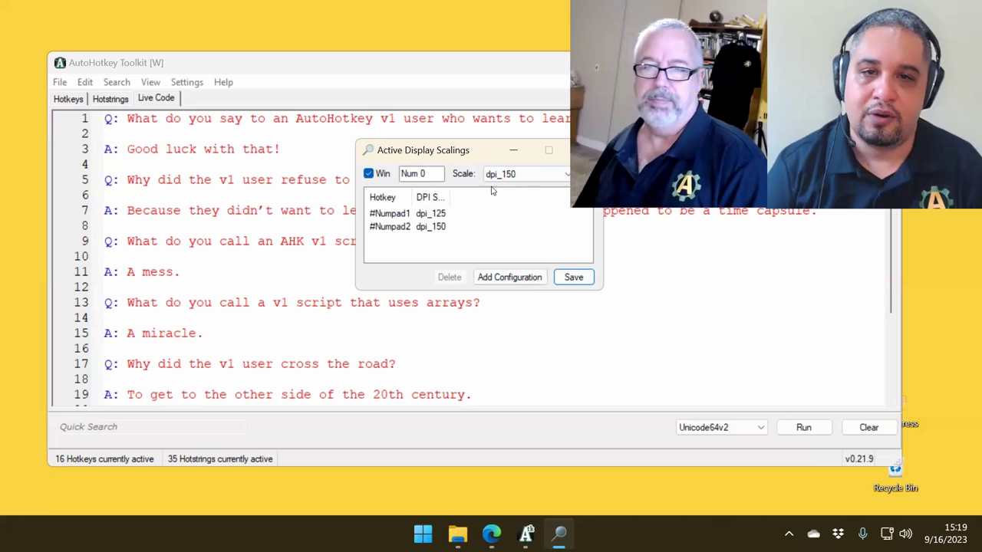
{"action": "left_click", "coordinate": [528, 180]}
{"action": "left_click", "coordinate": [511, 198]}
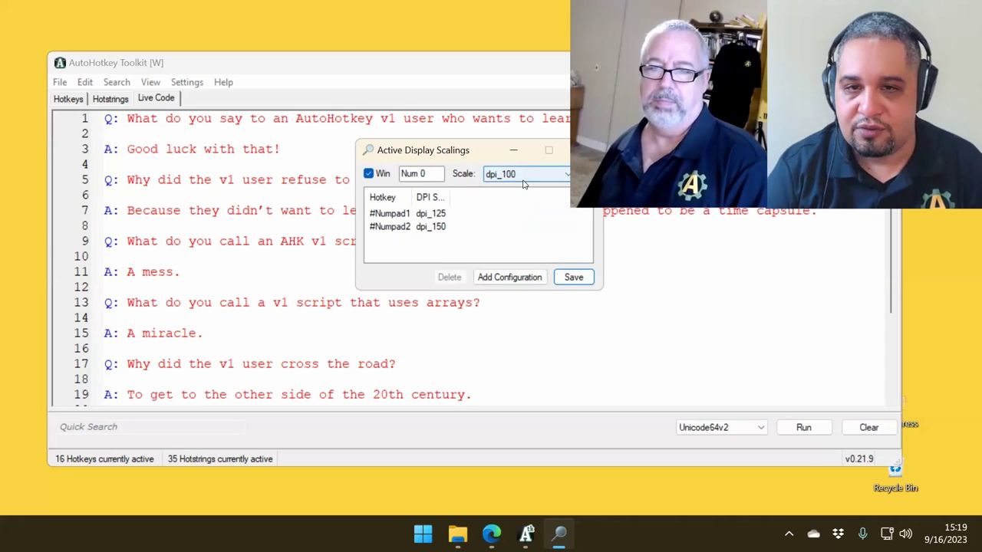
{"action": "left_click", "coordinate": [509, 276]}
{"action": "left_click", "coordinate": [574, 277]}
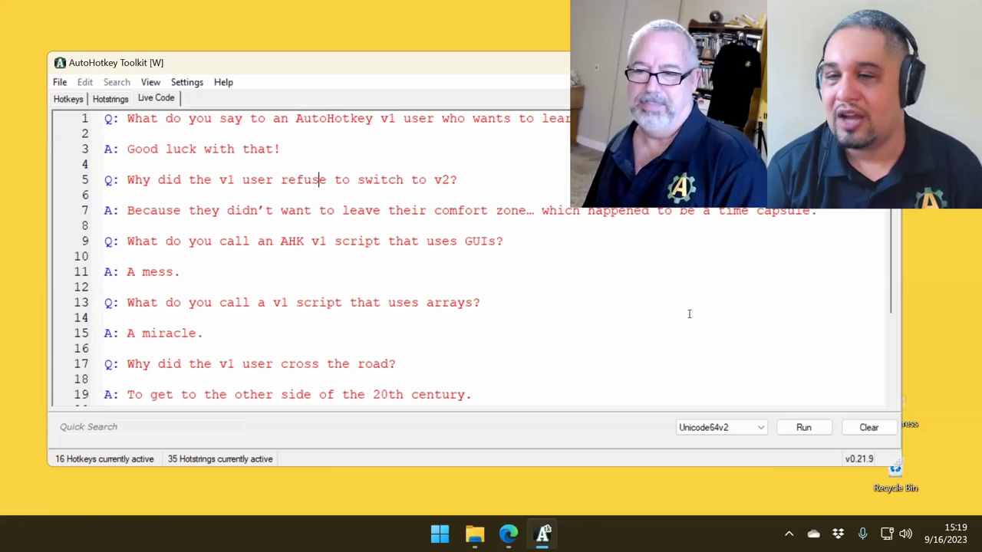
- Remove the stray 0 entered in the Live Code text and reload the ActiveMonitorScaling.ahk script
{"action": "type", "text": "0"}
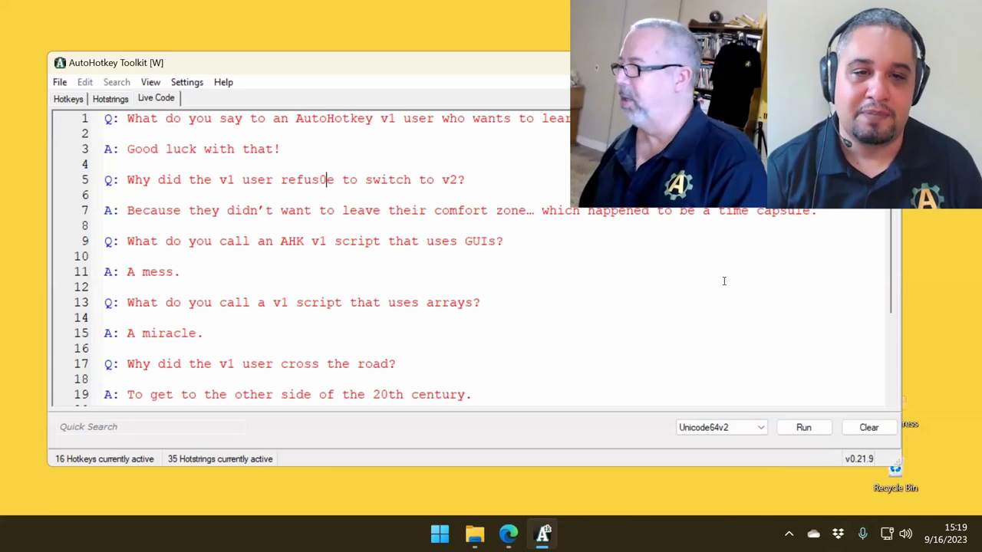
{"action": "key", "text": "BackSpace"}
{"action": "left_click", "coordinate": [789, 533]}
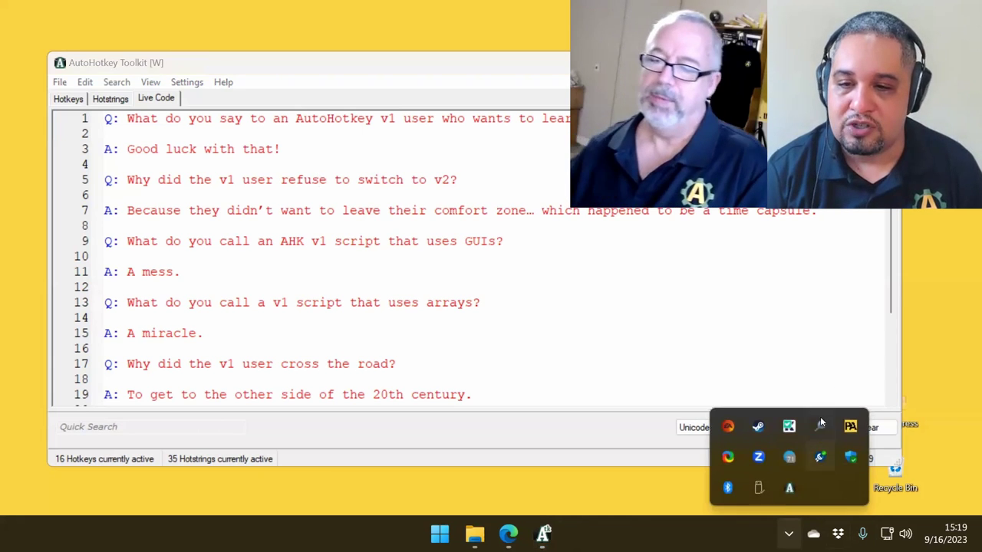
{"action": "right_click", "coordinate": [821, 428]}
{"action": "left_click", "coordinate": [878, 345]}
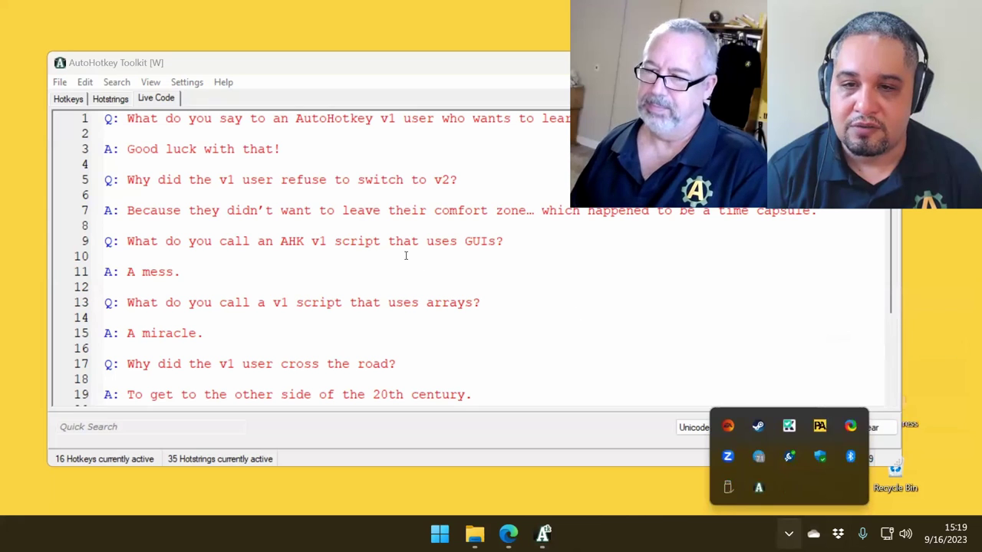
{"action": "left_click", "coordinate": [404, 254]}
{"action": "left_click", "coordinate": [607, 291]}
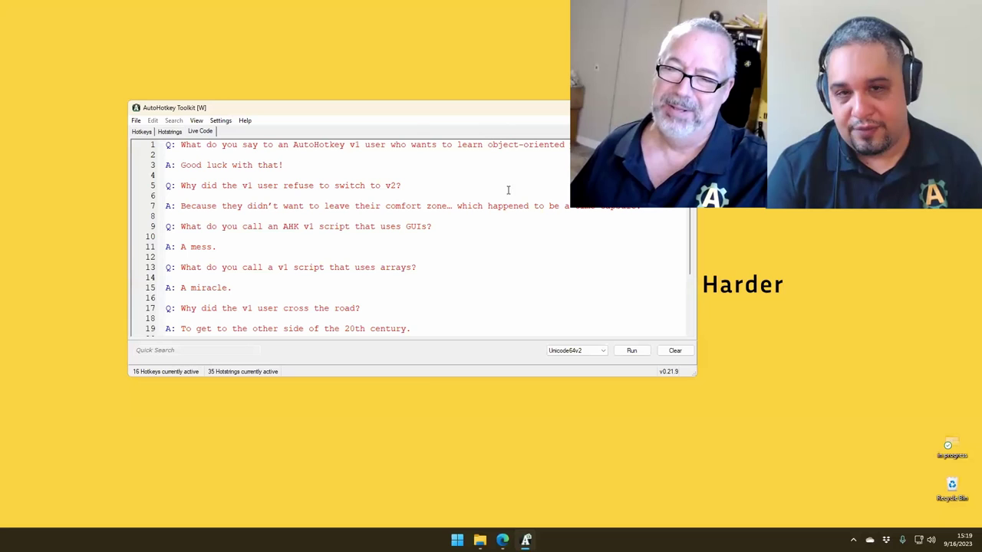
- Hide the AutoHotkey Toolkit window and open the Windows display settings from the desktop
{"action": "key", "text": "Escape"}
{"action": "right_click", "coordinate": [432, 228]}
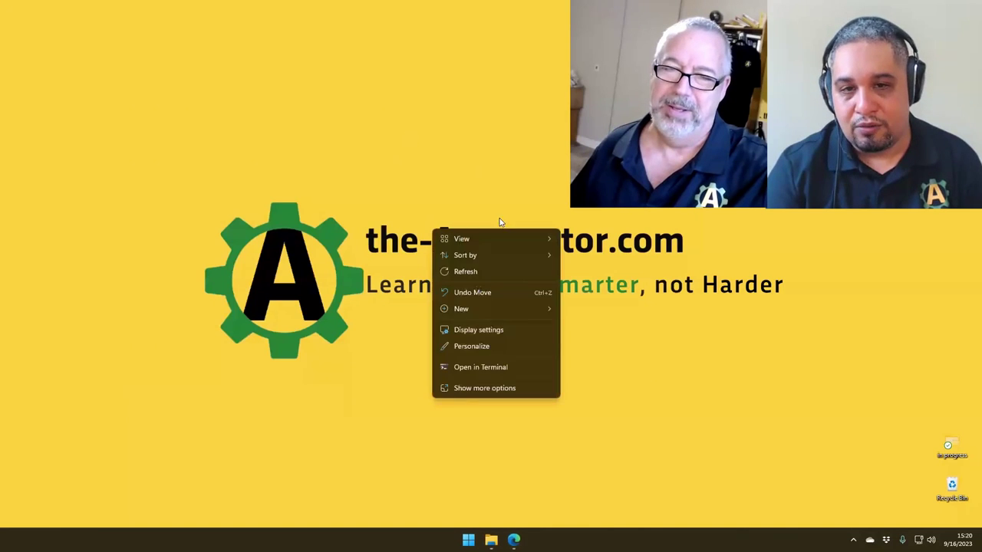
{"action": "left_click", "coordinate": [516, 170]}
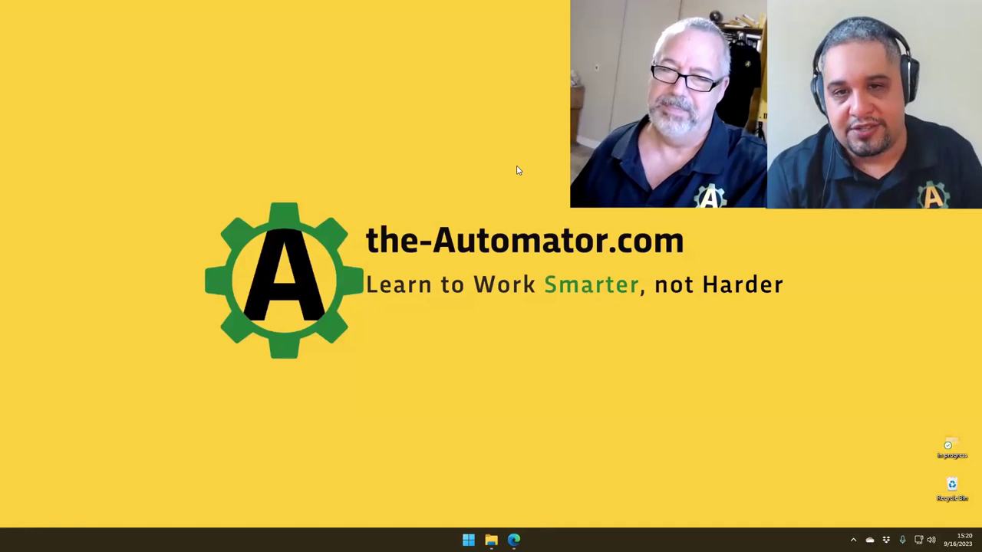
{"action": "right_click", "coordinate": [518, 169]}
{"action": "left_click", "coordinate": [567, 269]}
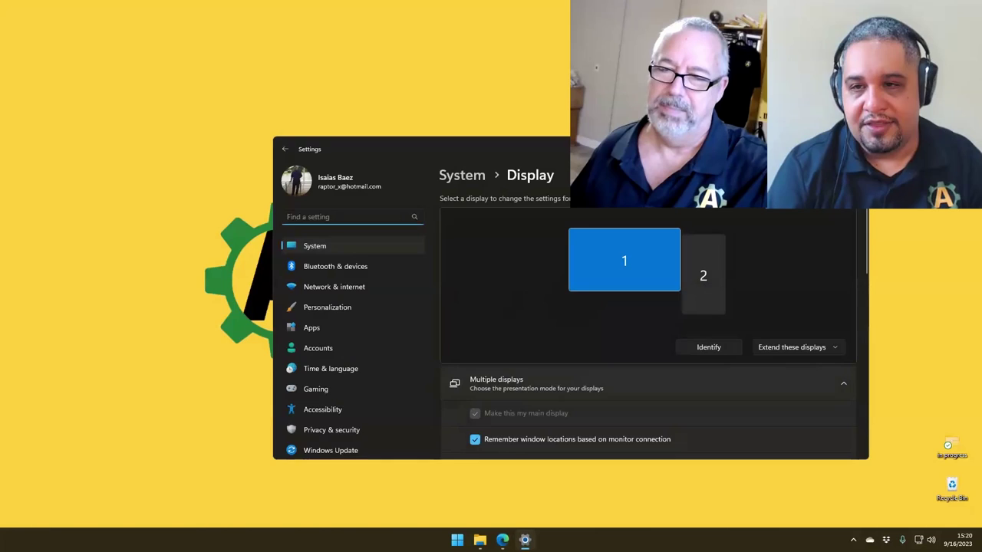
- Maximize the Settings window and set the main display's scale to 150%
{"action": "double_click", "coordinate": [575, 148]}
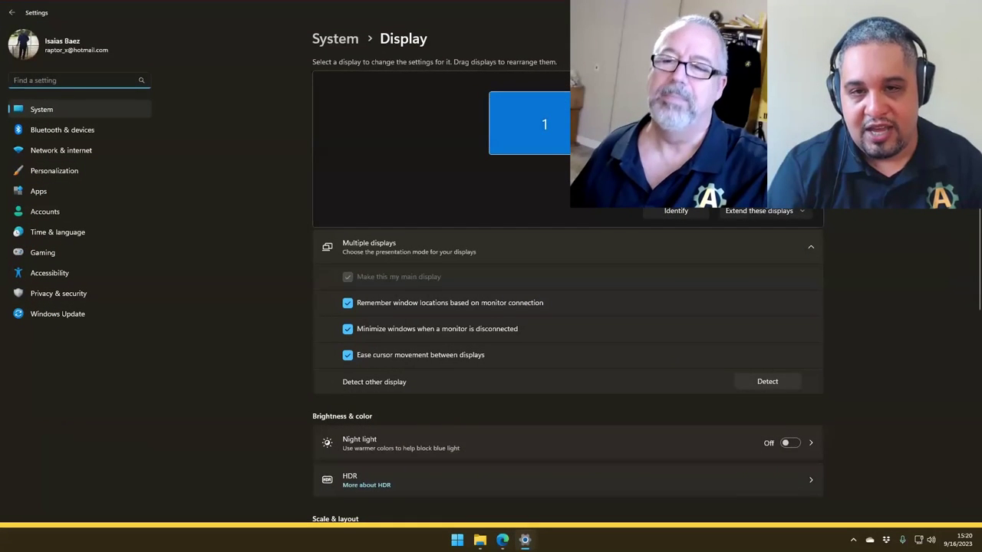
{"action": "scroll", "coordinate": [526, 348], "scroll_direction": "down", "scroll_amount": 5}
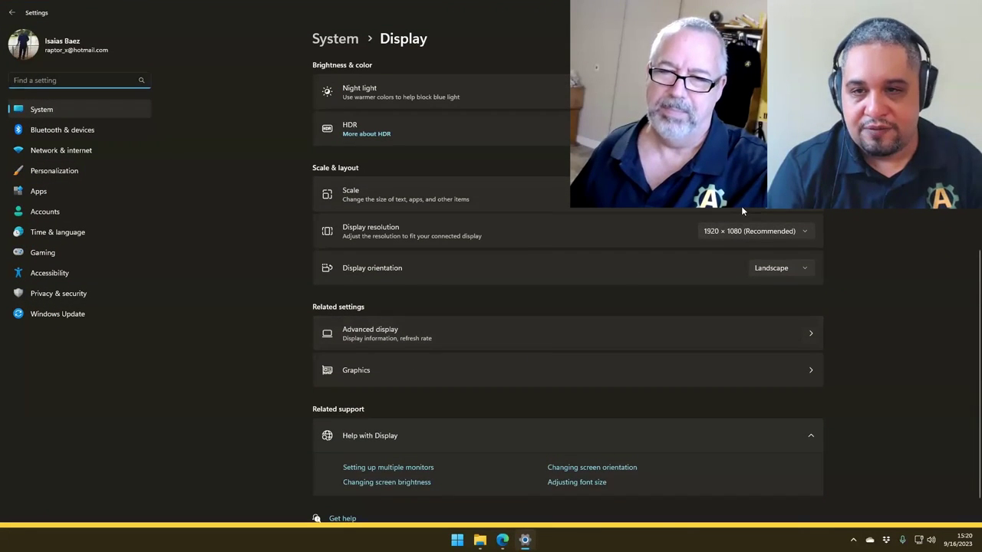
{"action": "left_click", "coordinate": [721, 196]}
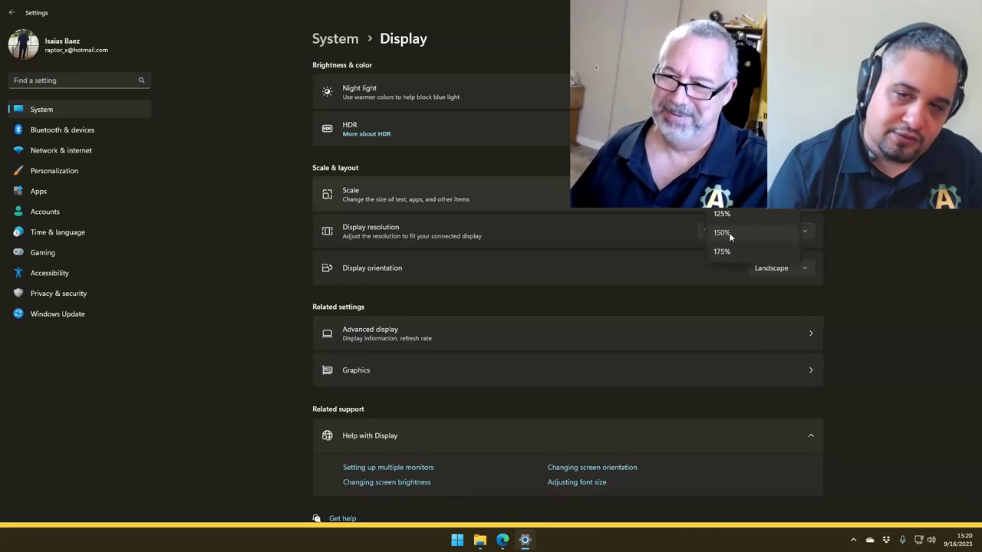
{"action": "left_click", "coordinate": [729, 233]}
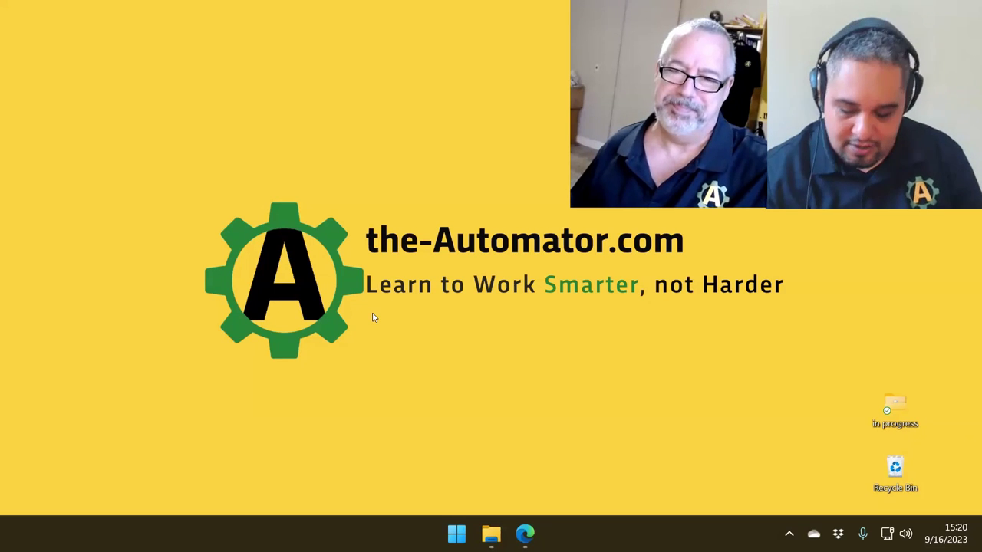
- Return the display scaling to 100% and bring the AutoHotkey Toolkit window back up
{"action": "left_click", "coordinate": [491, 285]}
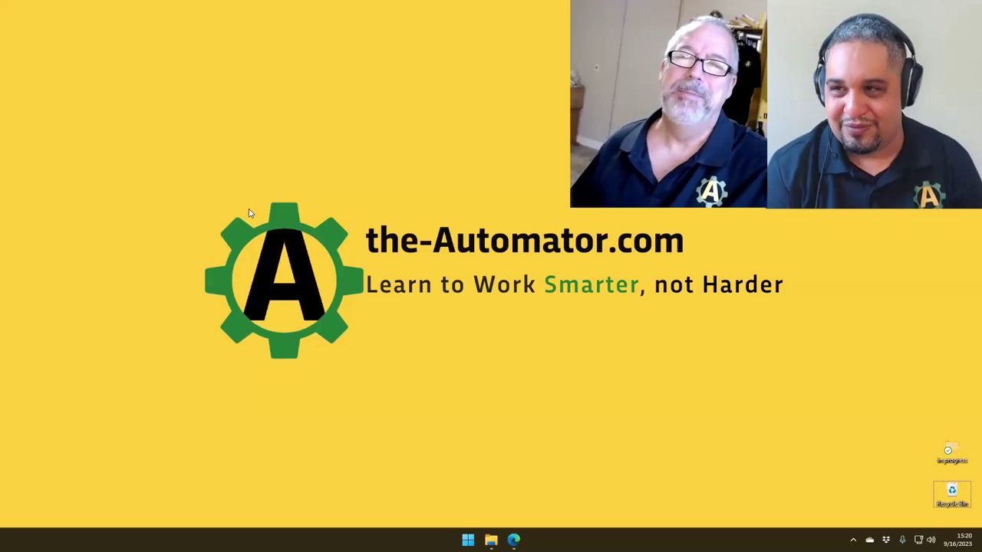
{"action": "key", "text": "super+grave"}
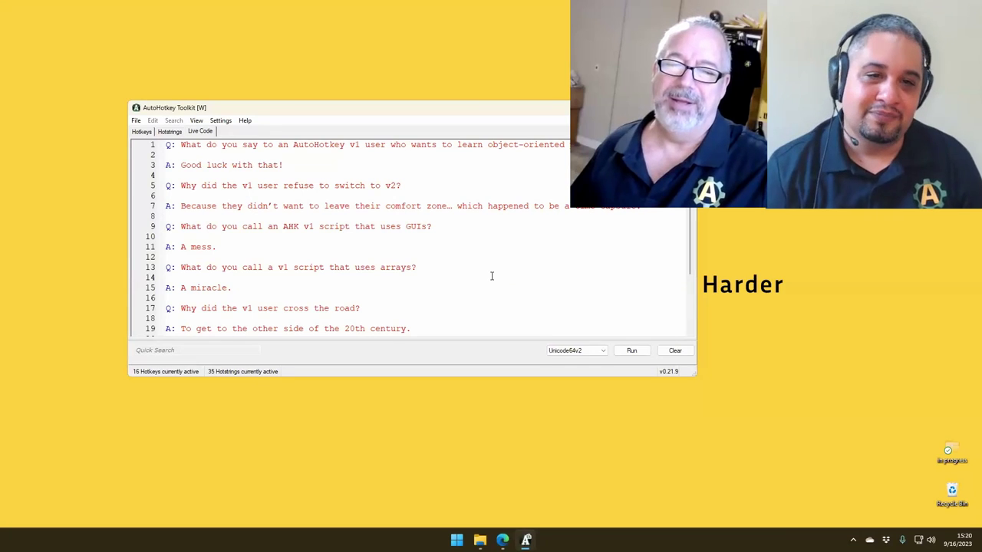